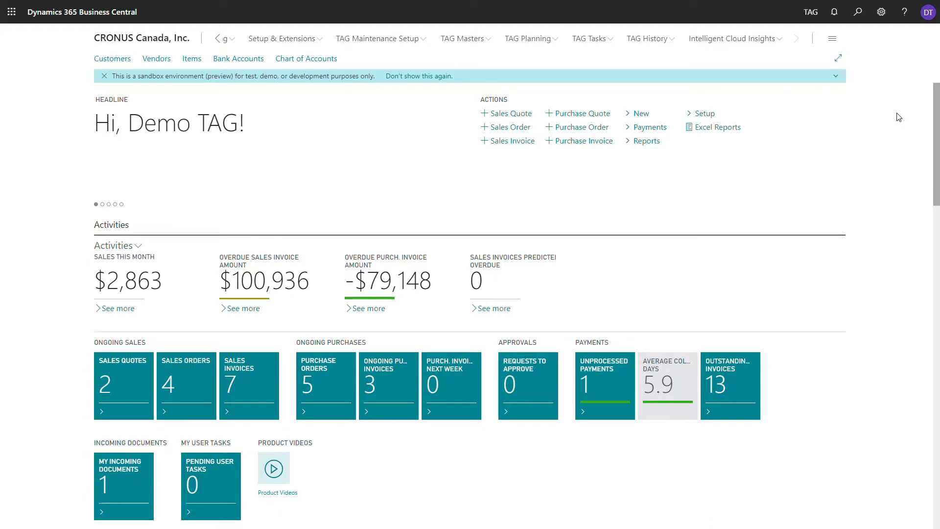
Step: Open the TAG Licensing page from TAG Controls
click(410, 41)
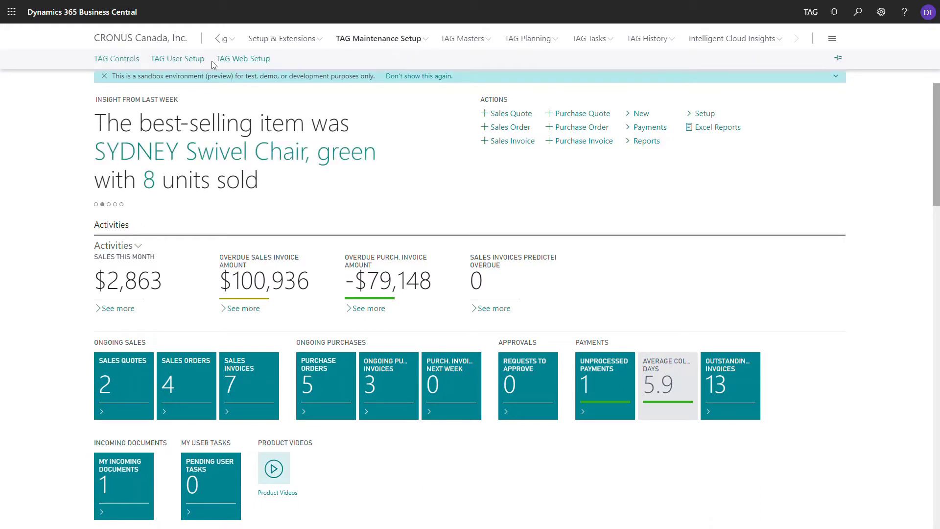
click(118, 59)
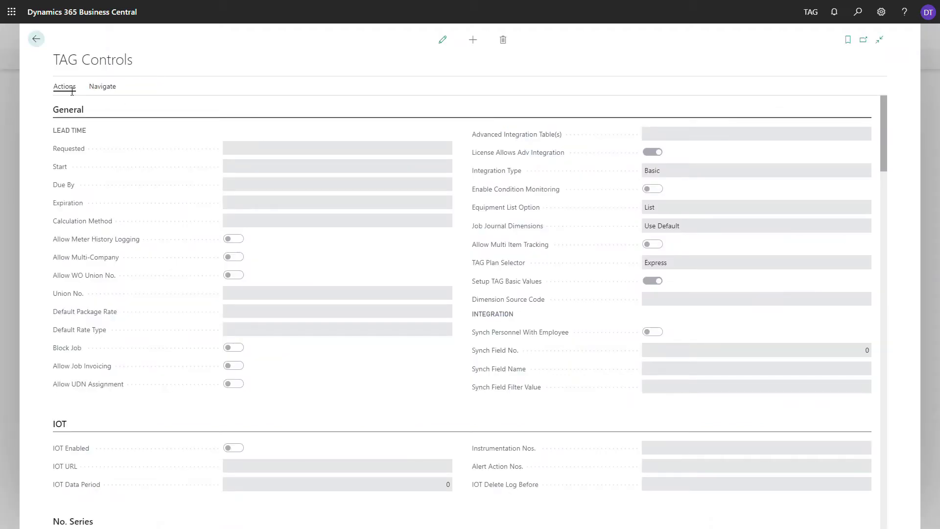
click(71, 91)
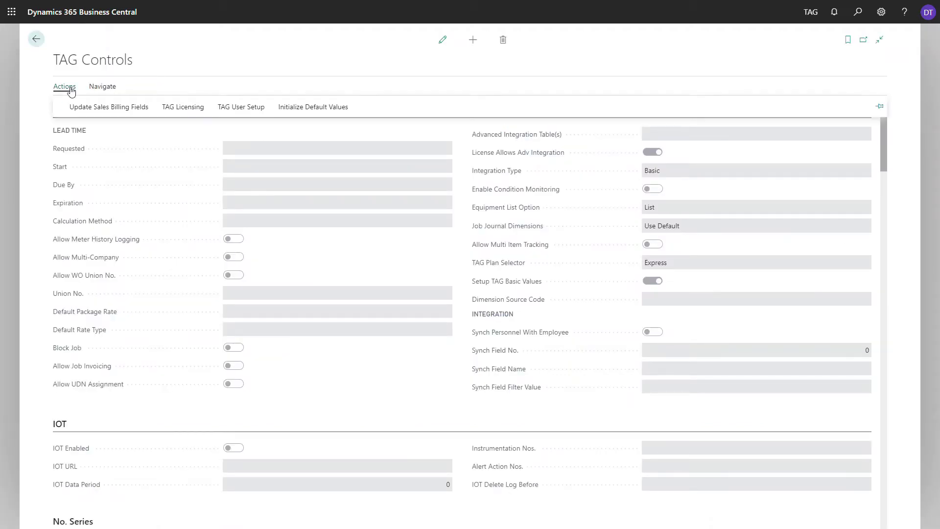
click(179, 109)
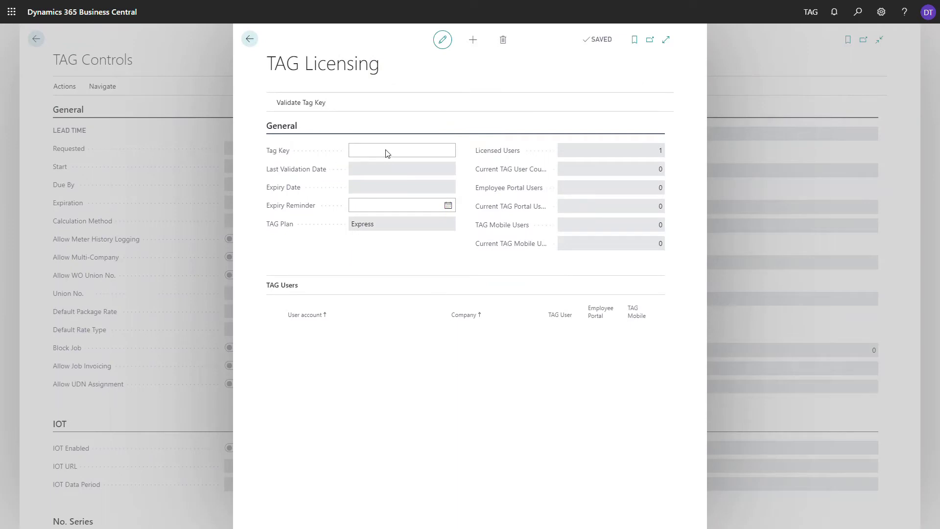
Step: Enter the licence key as the Tag Key and validate it, choosing Allow Always for the extension's external service request
click(384, 154)
key(ctrl+v)
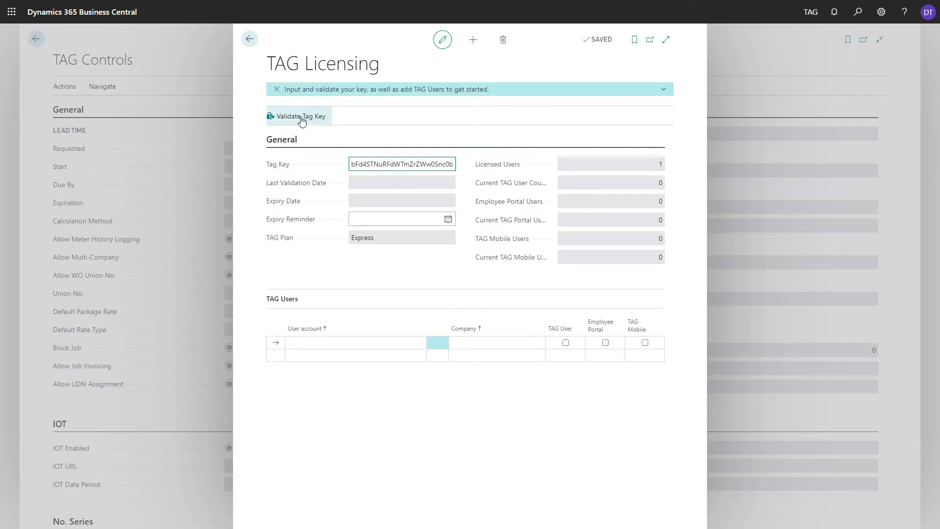
click(301, 118)
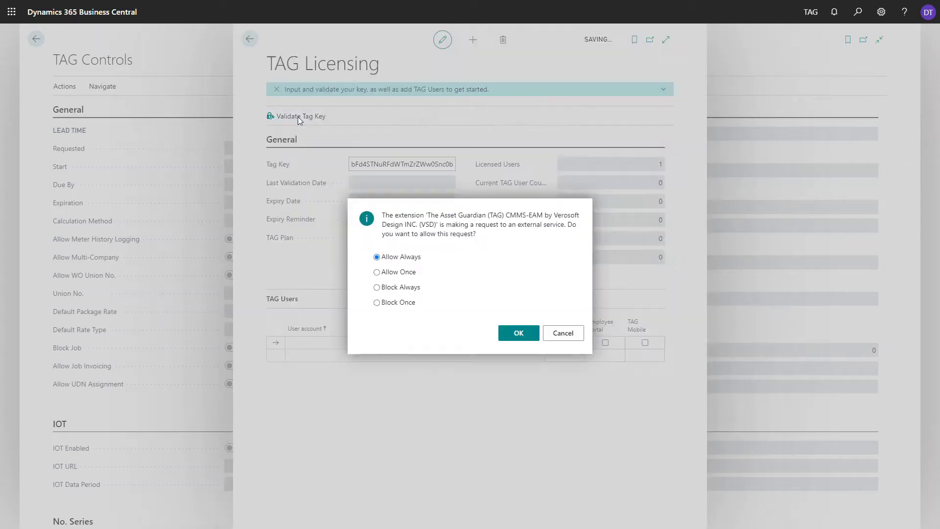
click(518, 333)
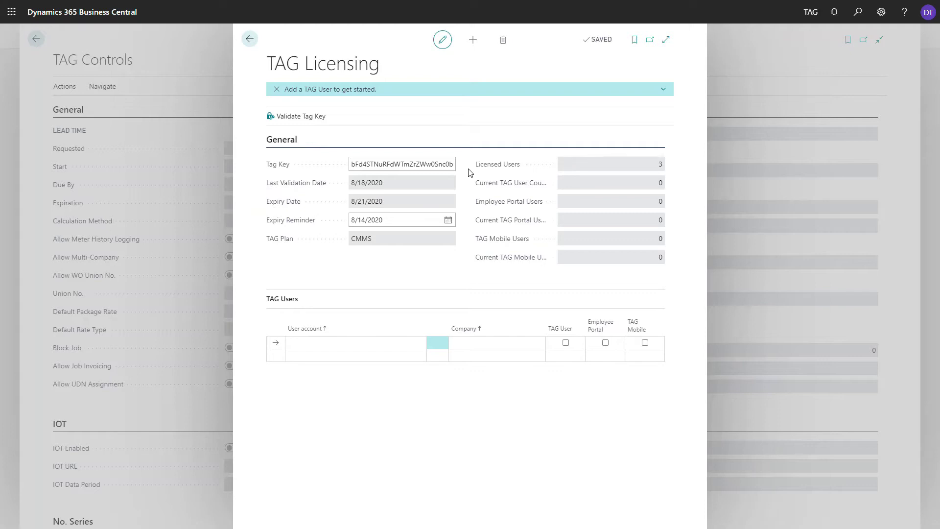
Step: Close TAG Licensing and TAG Controls and return to the CRONUS Canada, Inc. home page
click(249, 41)
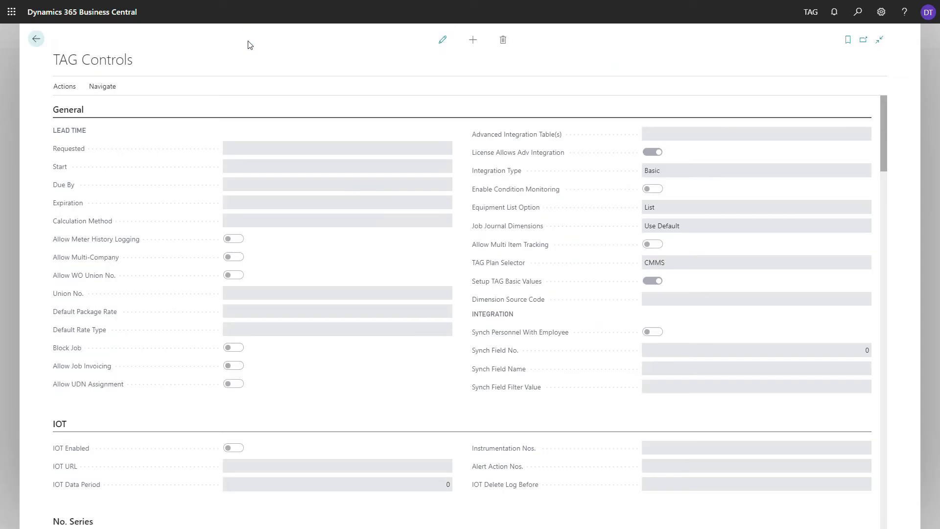
click(36, 39)
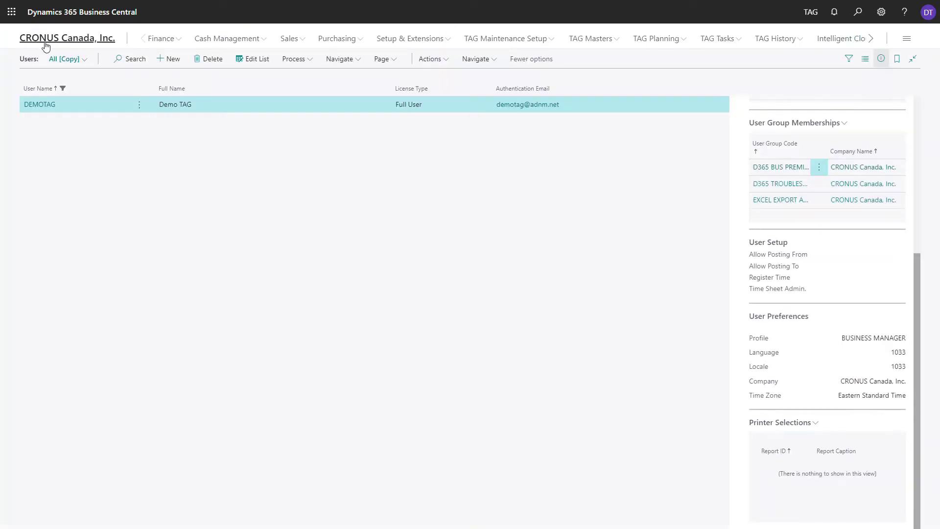
click(42, 43)
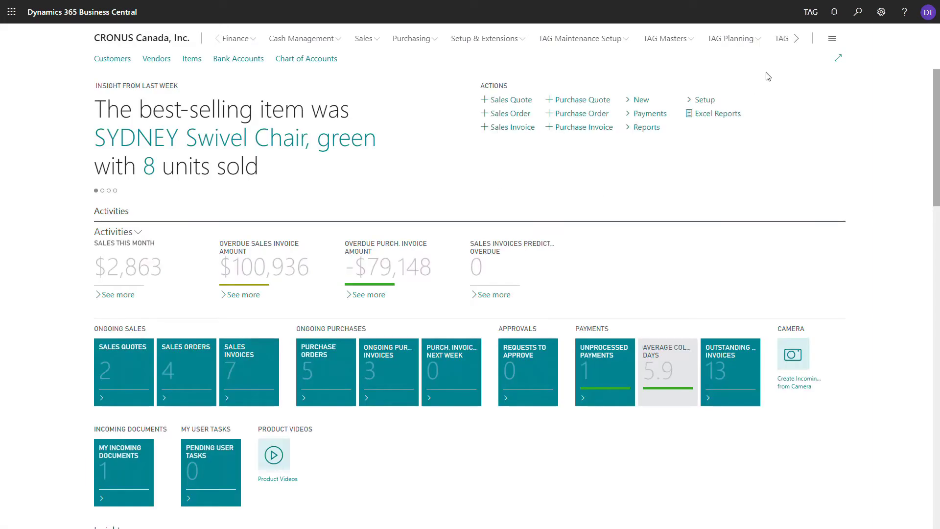
Step: Search for "users" and open the Users list
click(858, 13)
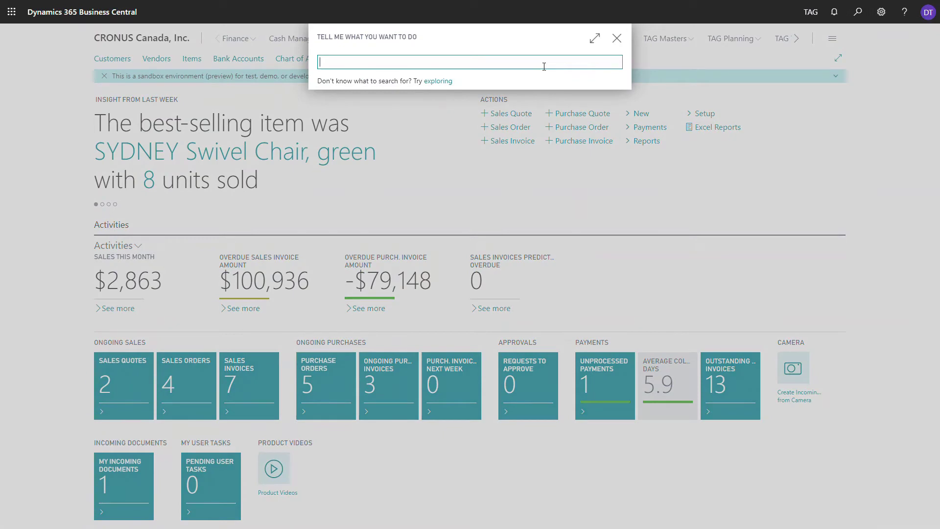
text(usres)
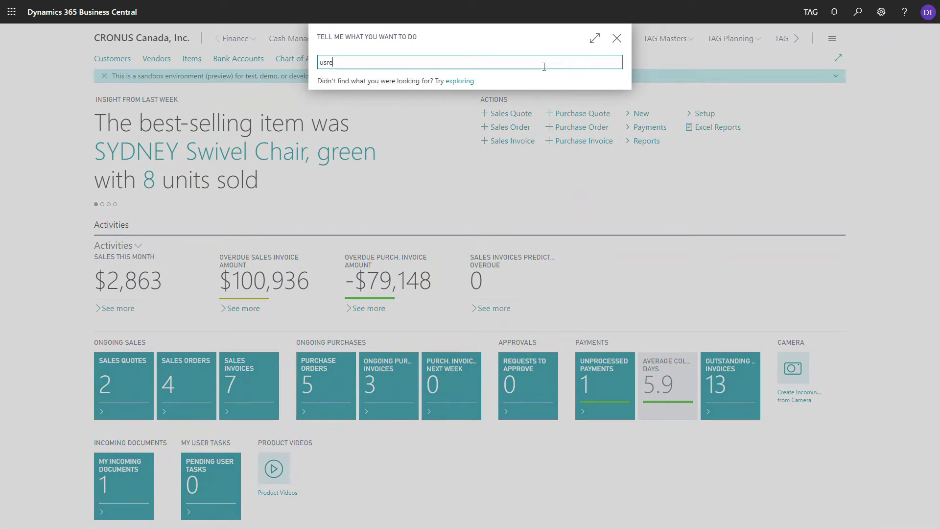
key(BackSpace)
key(BackSpace)
key(BackSpace)
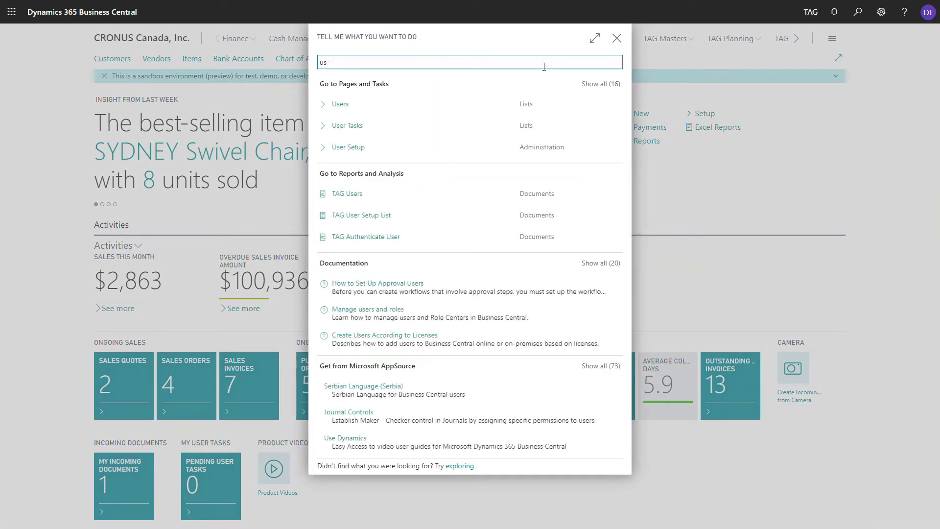
text(ers)
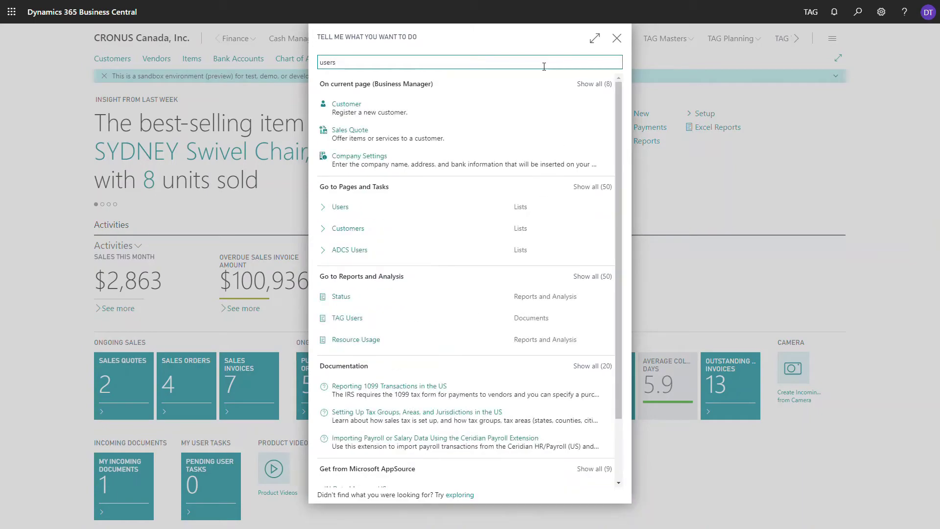
click(353, 110)
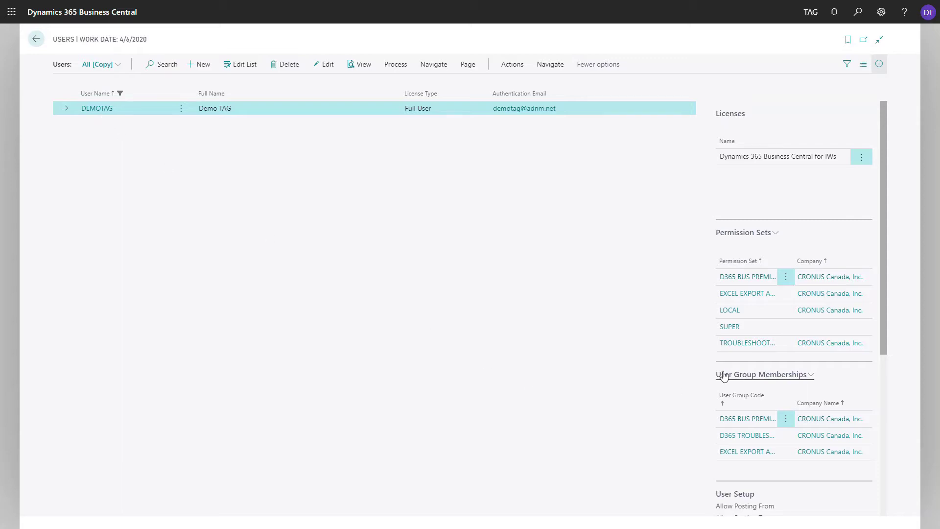
Step: Review the demo user's group memberships, setup and preferences, and open that user's card for editing
scroll(716, 375, down, 1)
scroll(715, 375, down, 4)
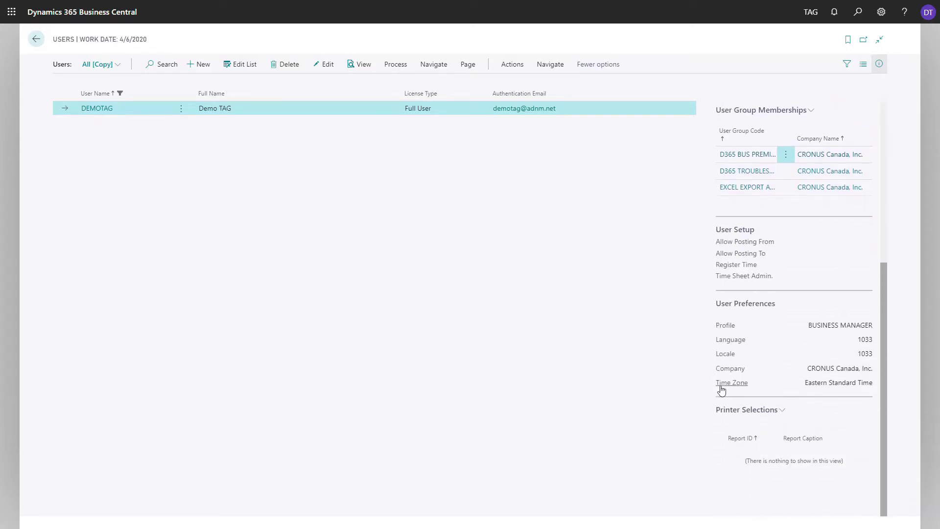
scroll(699, 277, up, 5)
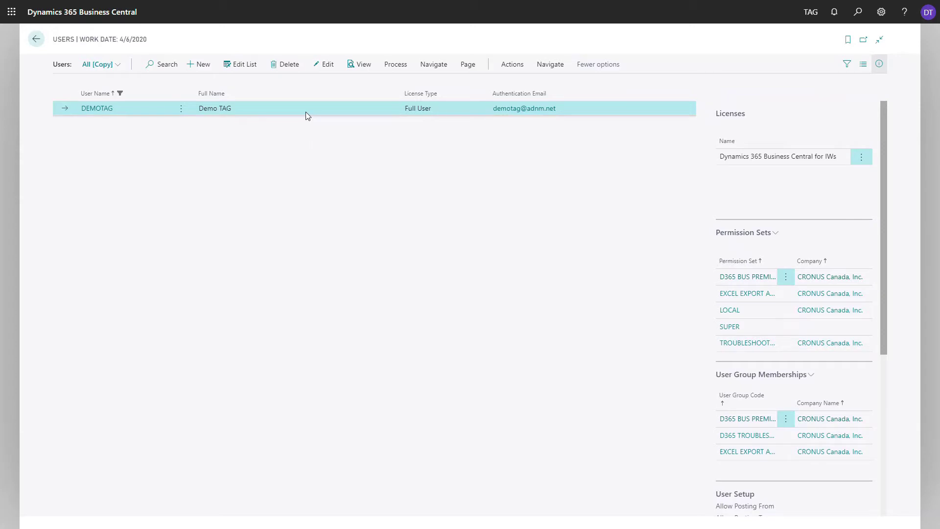
click(328, 67)
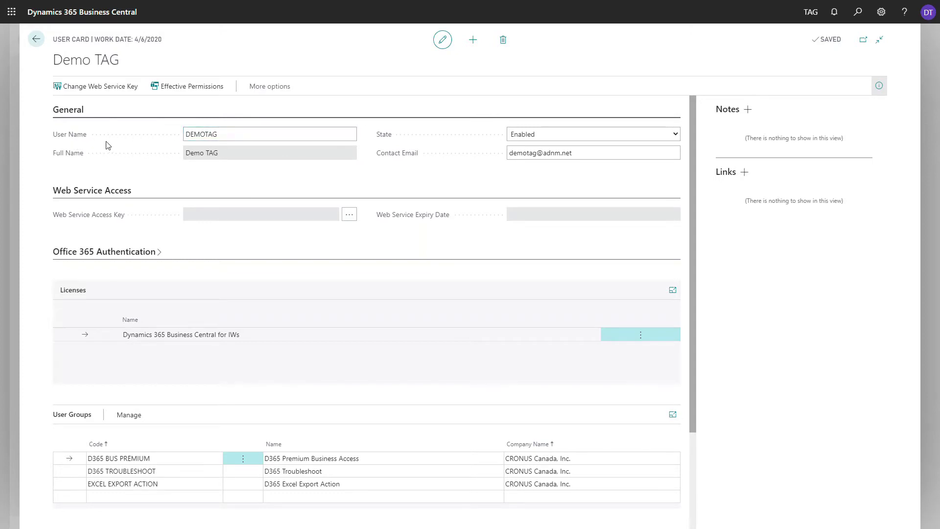
Step: Add the TAG-ALL-R permission set to the user in a new row of User Permission Sets
click(224, 144)
scroll(297, 251, down, 1)
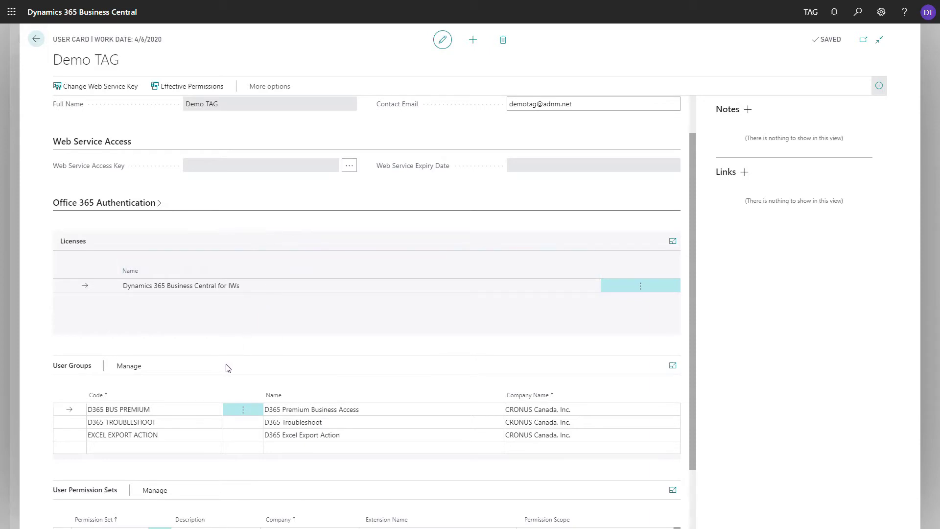
scroll(225, 369, down, 2)
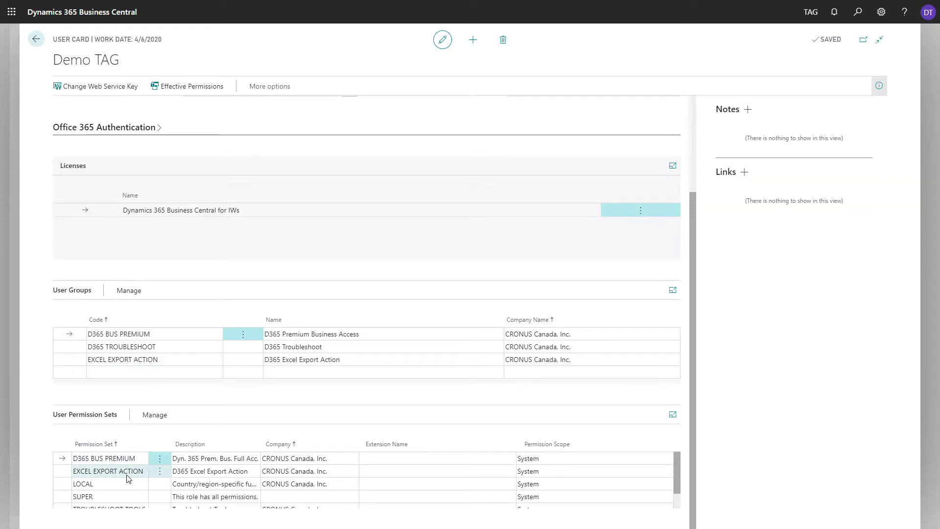
scroll(122, 485, down, 2)
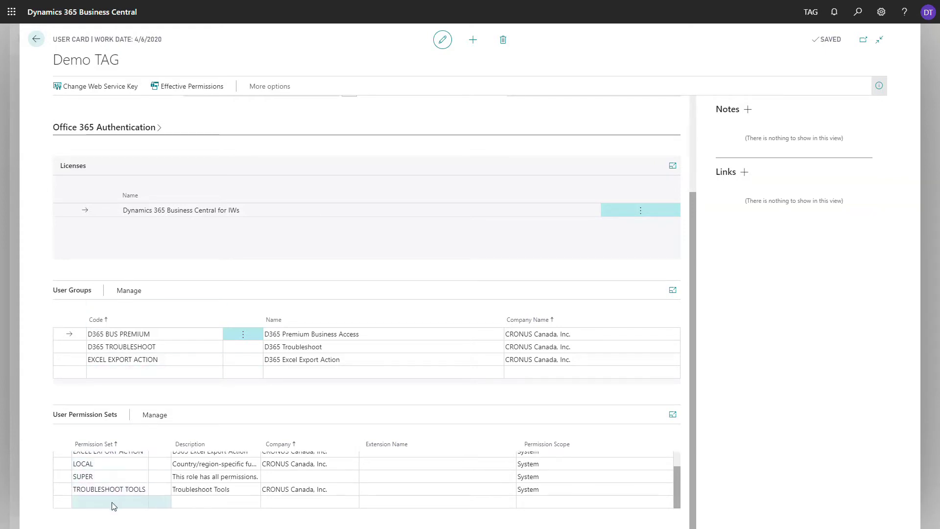
click(111, 502)
click(143, 501)
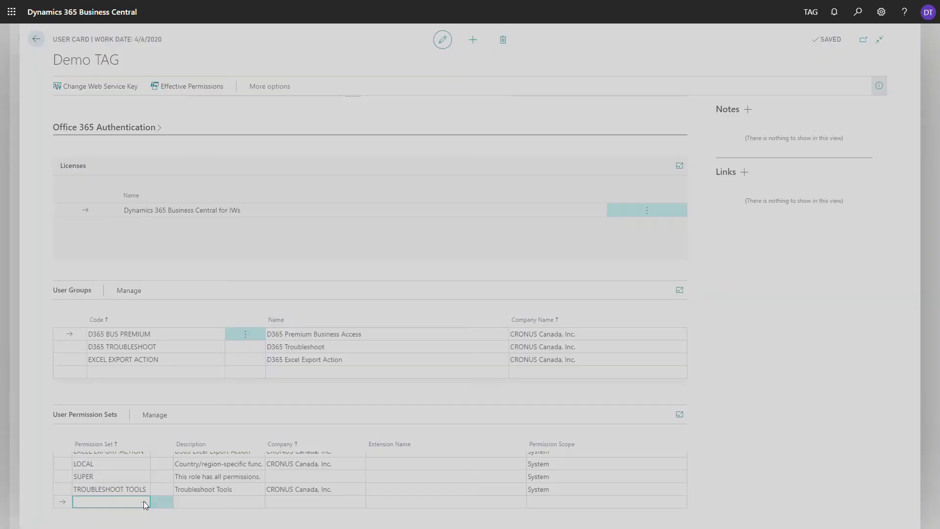
scroll(309, 294, down, 10)
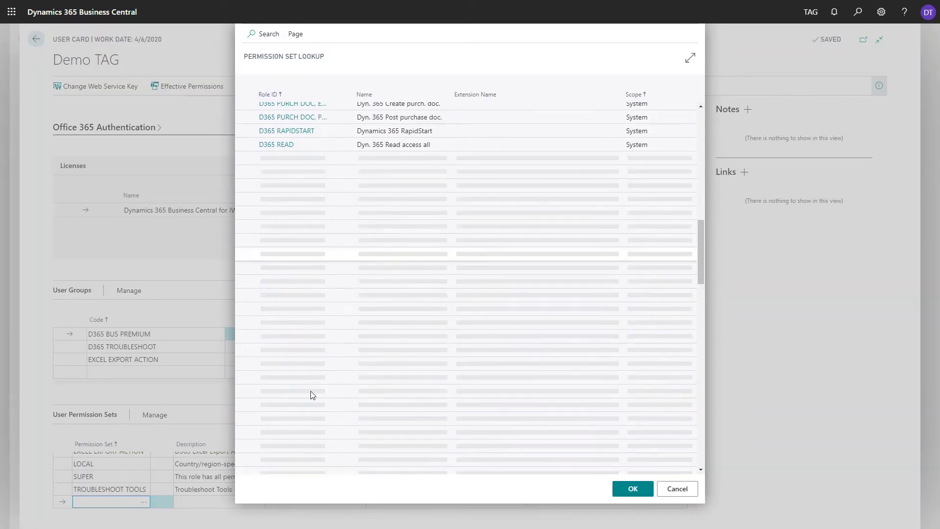
scroll(313, 395, down, 10)
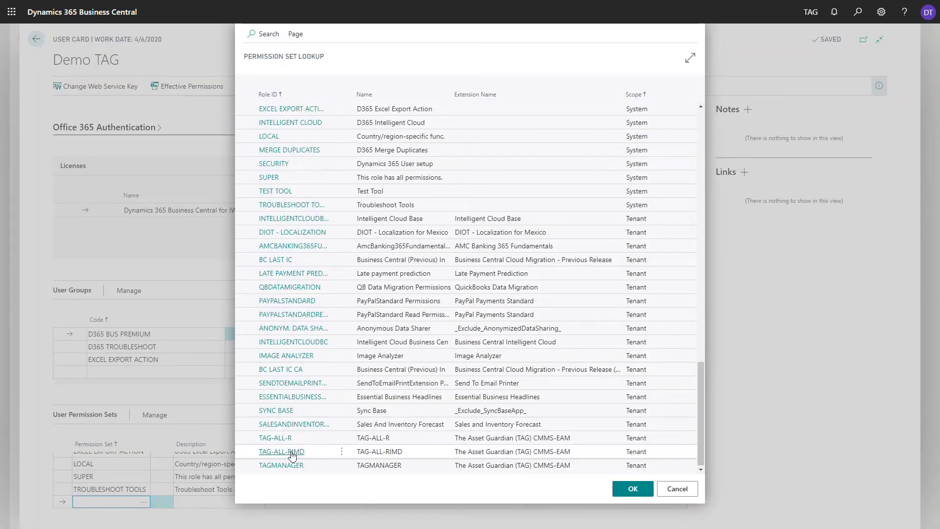
click(338, 440)
click(628, 491)
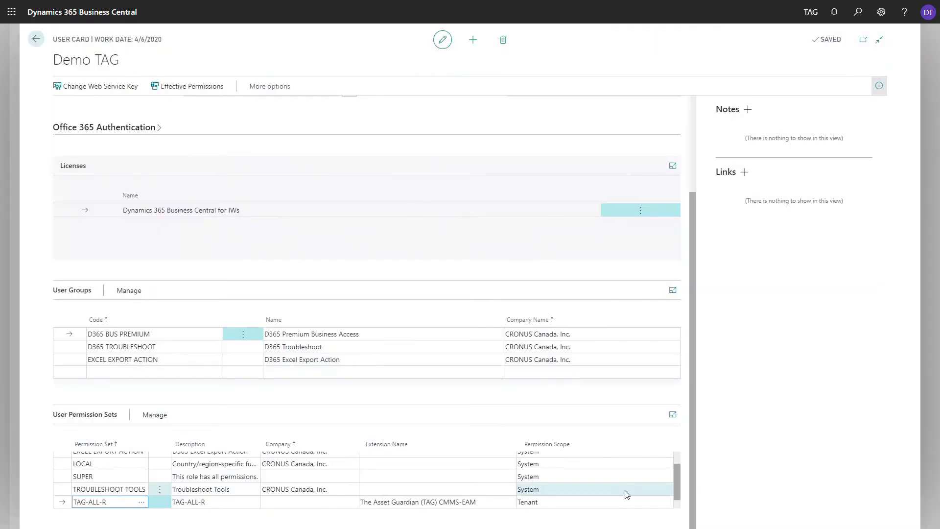
Step: Add the TAG-ALL-RIMD permission set in another row, and close the user card and the Users list
click(123, 489)
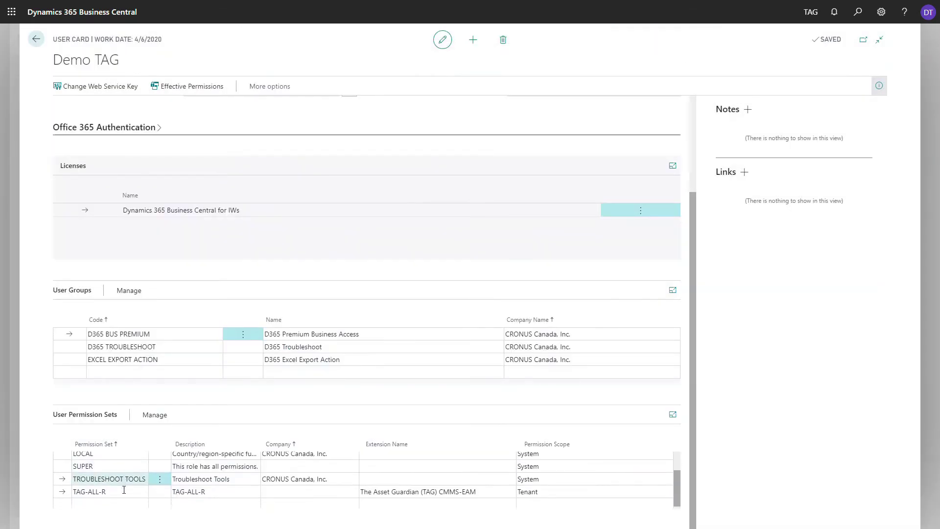
click(120, 502)
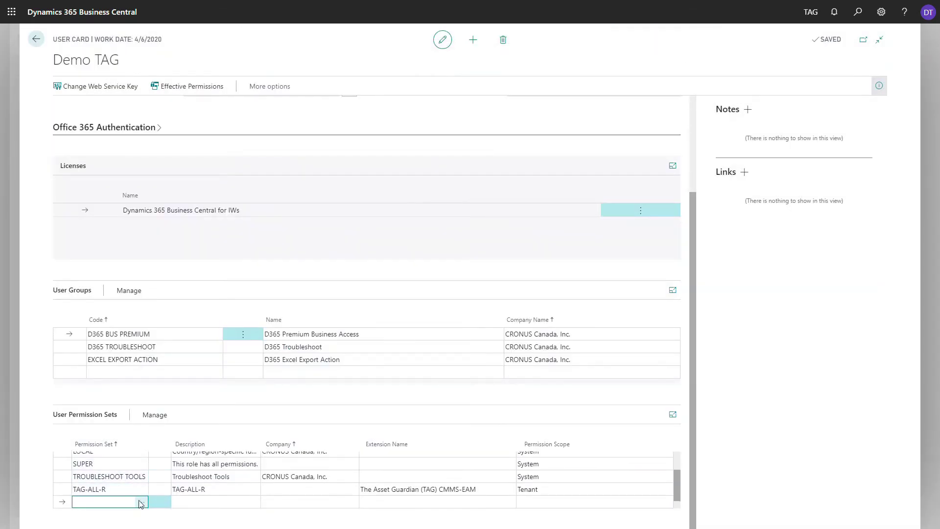
click(142, 502)
click(281, 451)
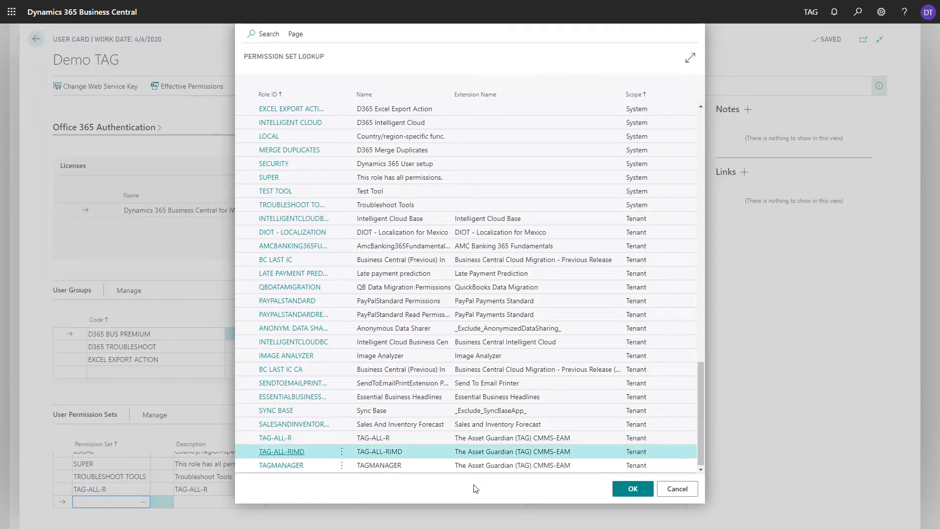
click(633, 489)
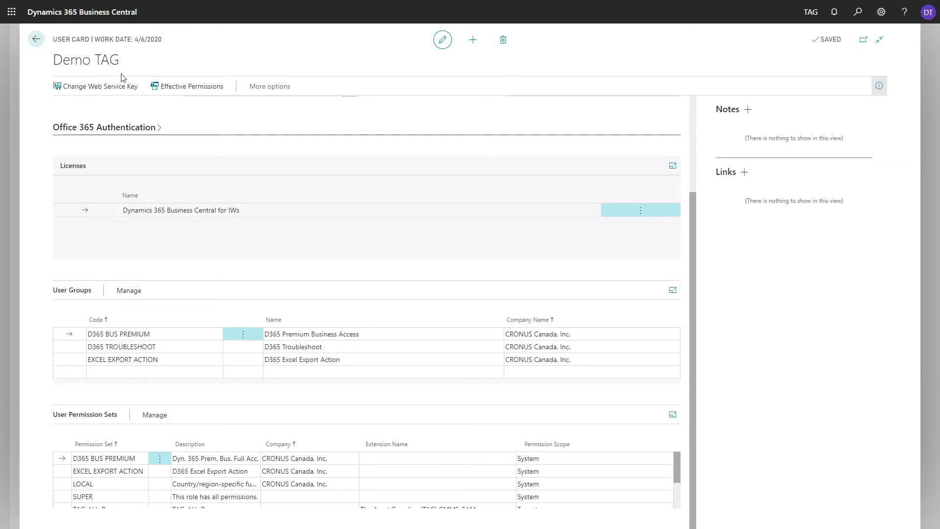
click(37, 40)
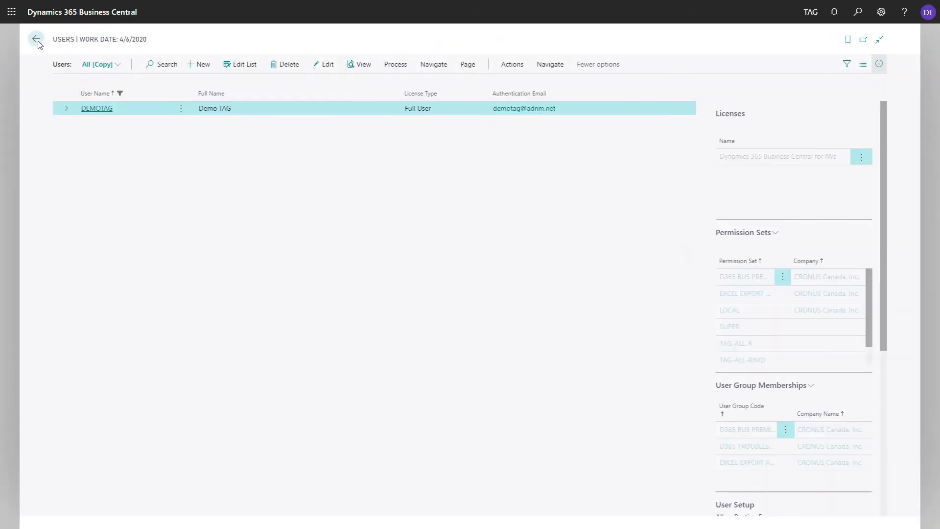
click(36, 39)
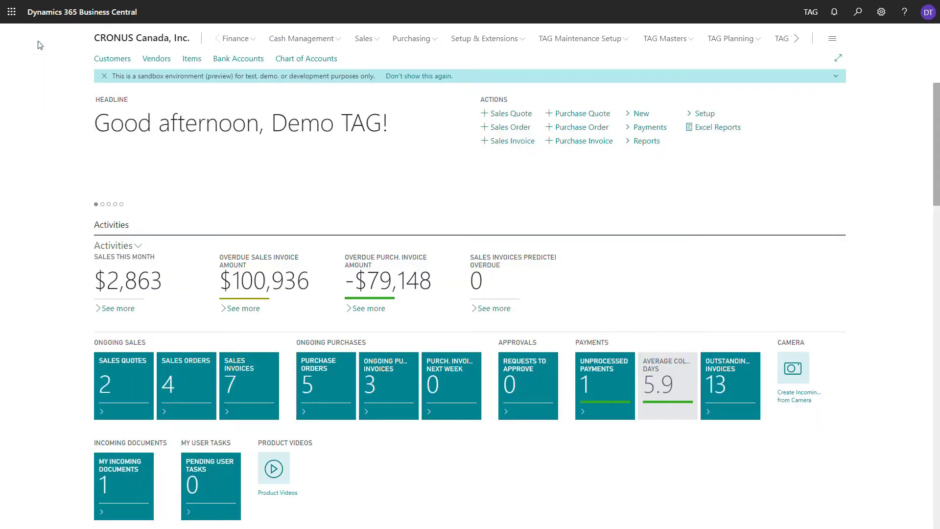
Step: Open TAG Controls from the TAG maintenance setup pages, and go to its TAG Licensing page
click(581, 39)
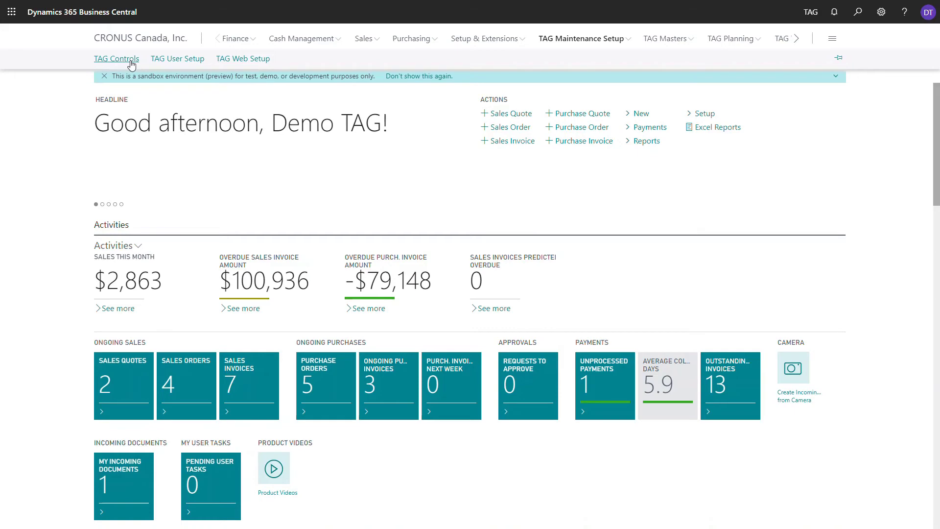
click(131, 64)
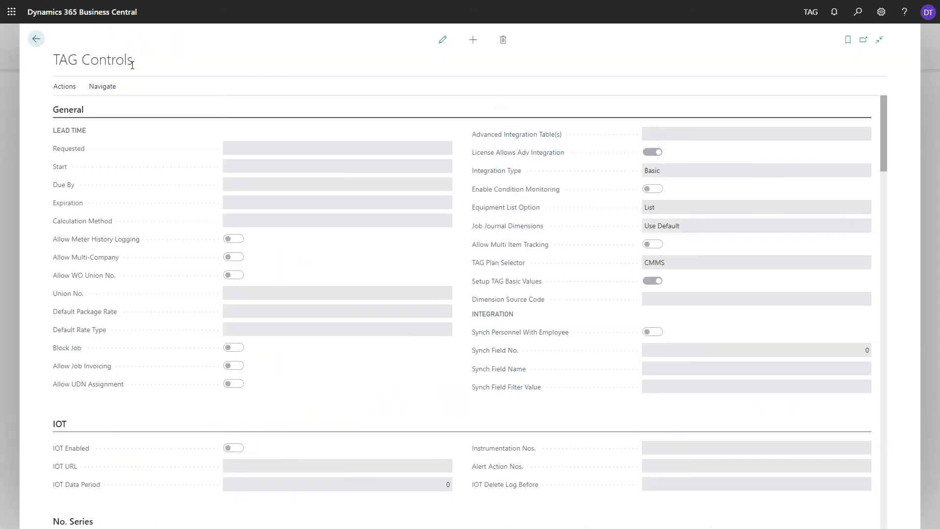
click(67, 87)
click(199, 112)
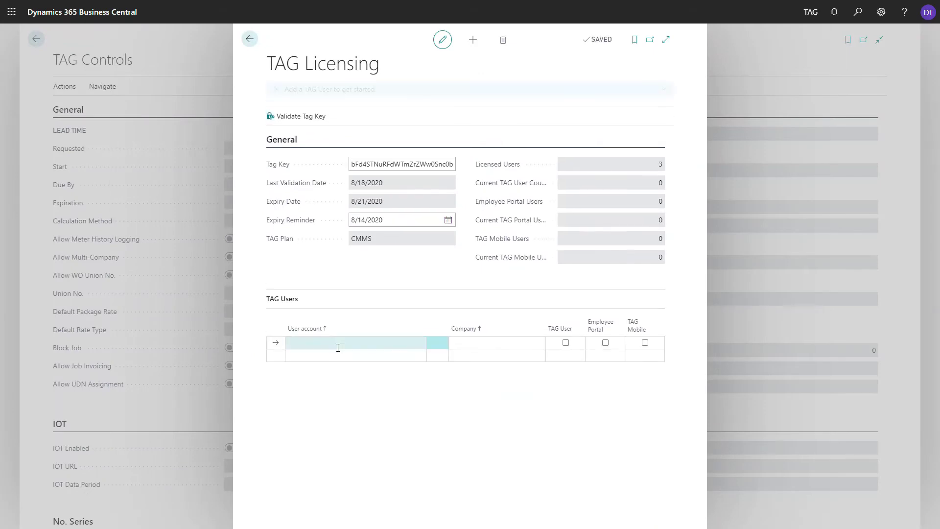
Step: Add the DEMOTAG account for company CRONUS Canada, Inc. as a TAG User, and close TAG Licensing
click(419, 343)
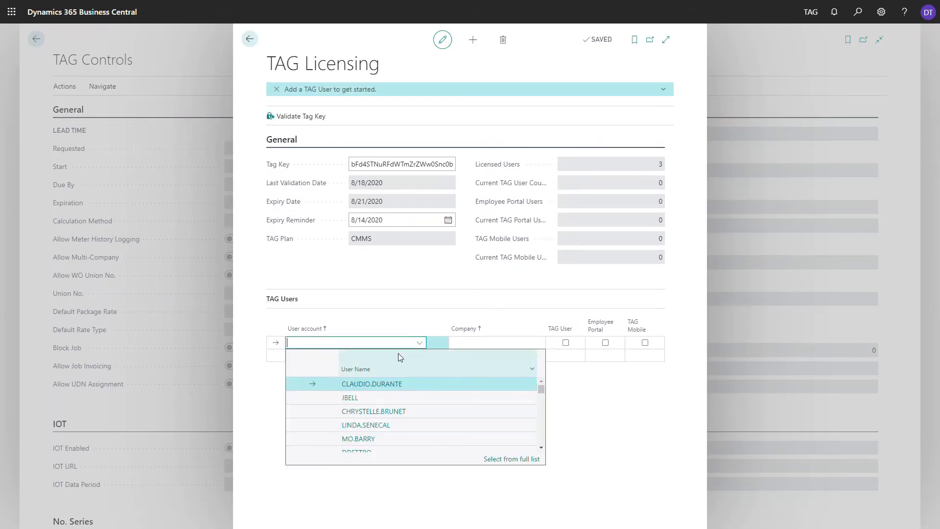
text(demo)
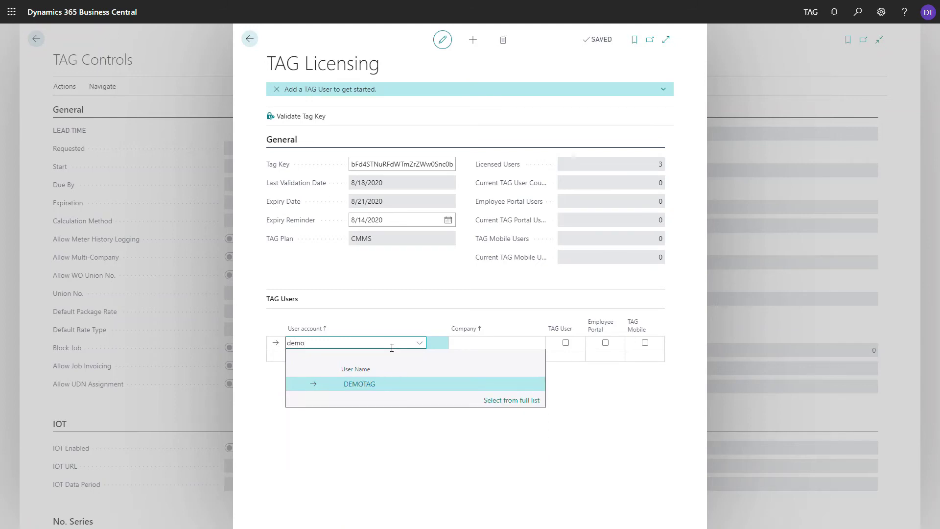
click(370, 389)
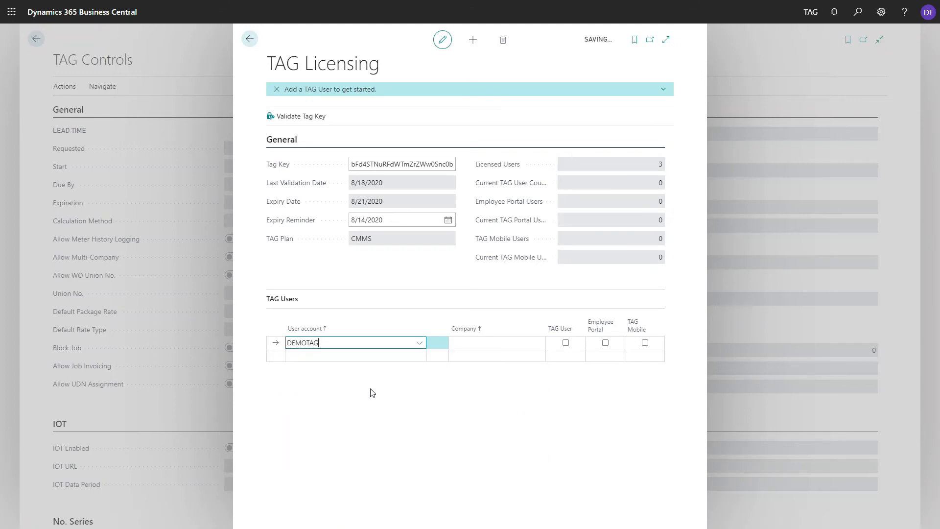
click(512, 347)
click(538, 343)
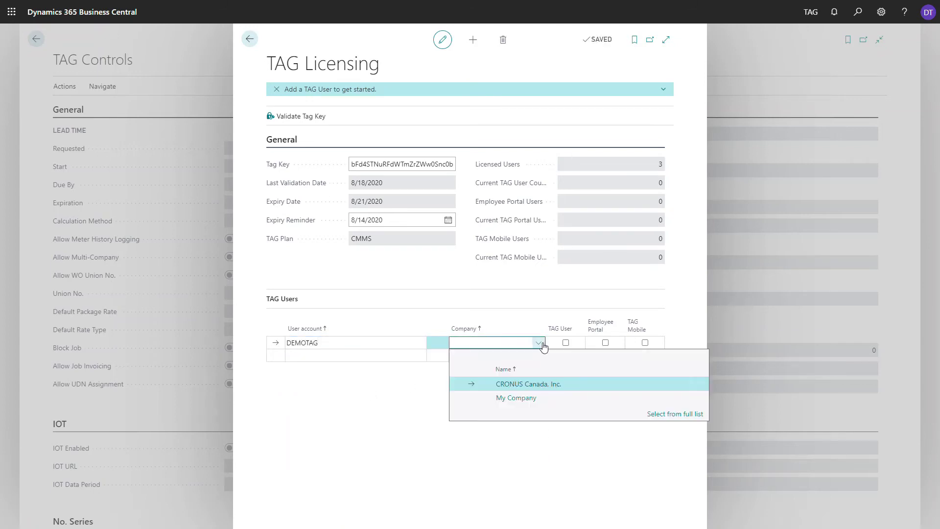
click(534, 384)
click(566, 343)
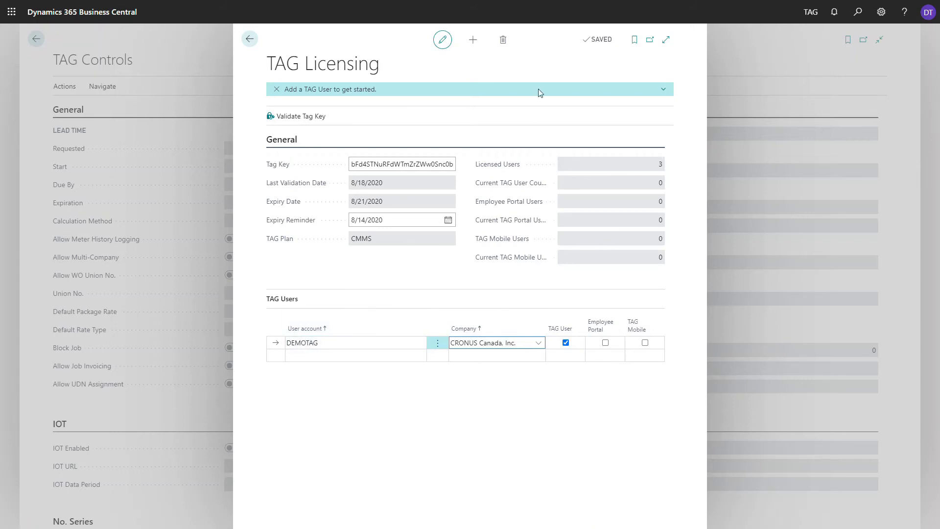
click(250, 44)
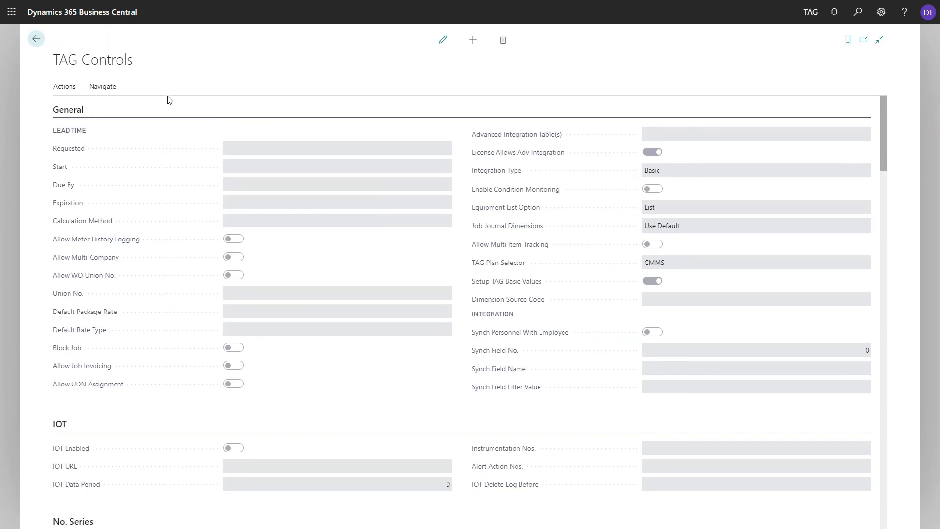
Step: Initialize the default values in TAG Controls, and review the General, IOT, No. Series and Whiteboard settings
click(69, 90)
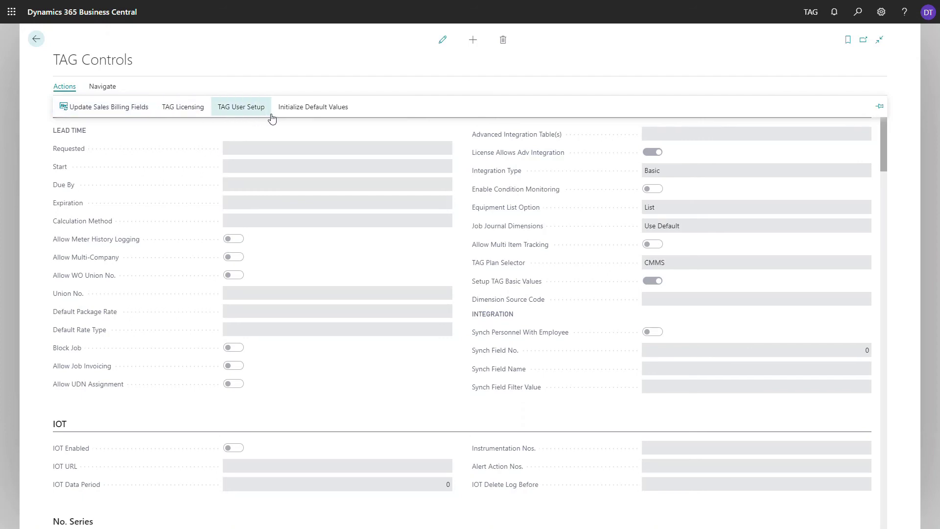
click(309, 111)
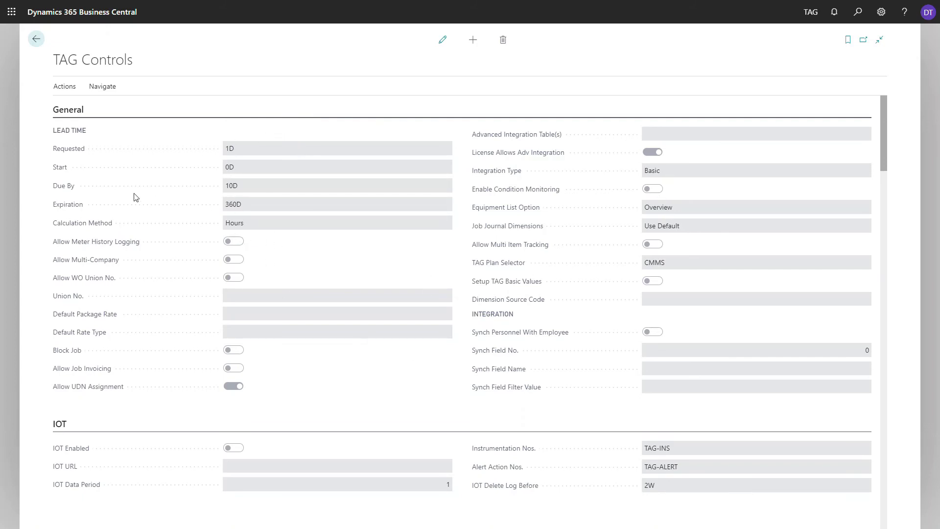
scroll(191, 132, down, 7)
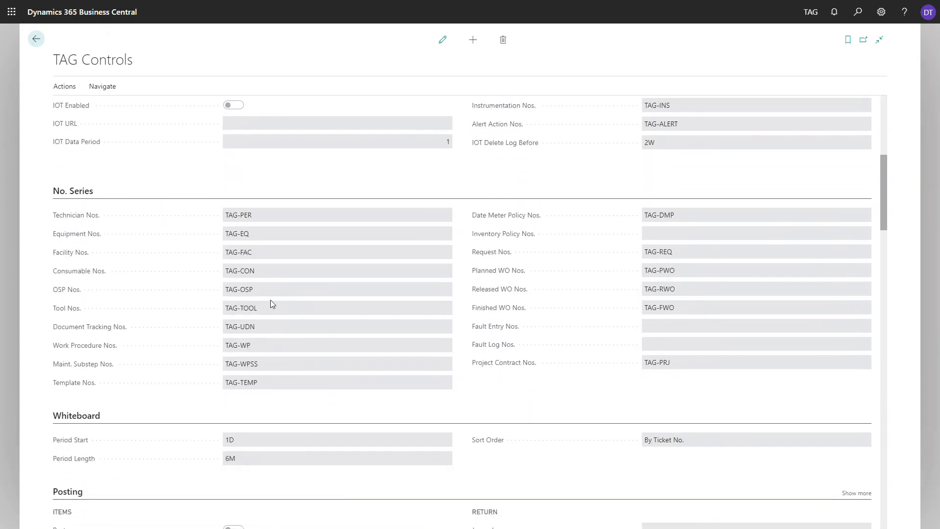
scroll(301, 294, up, 7)
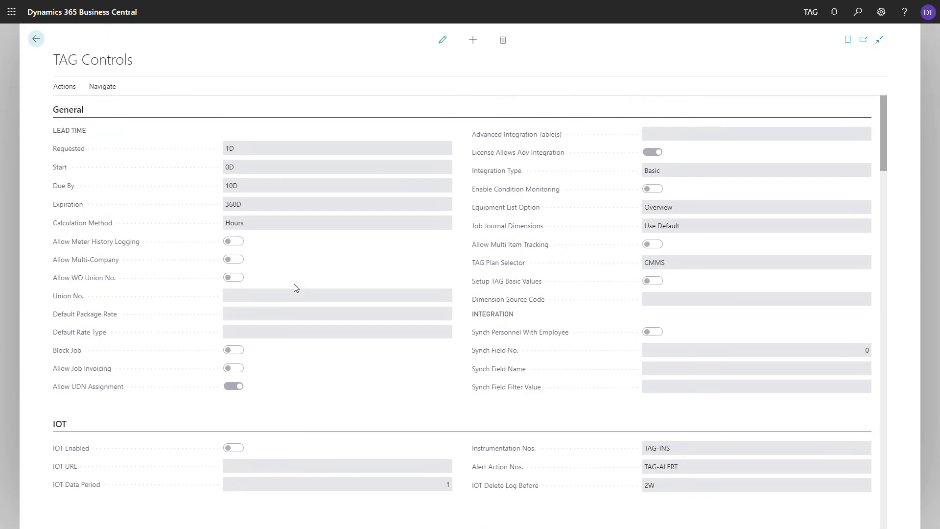
Step: Review the DEMOTAG permissions in TAG User Setup, and return to the home page without adding another user
click(68, 87)
click(245, 113)
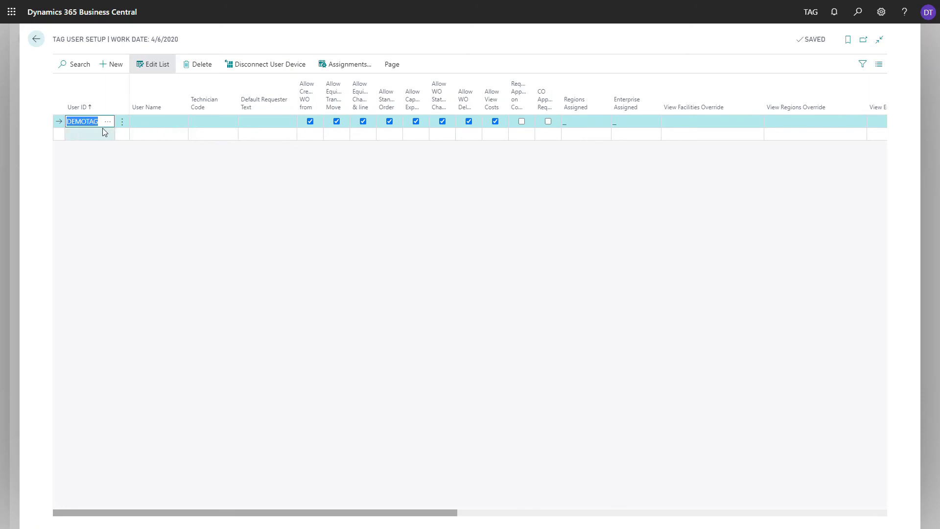
click(77, 135)
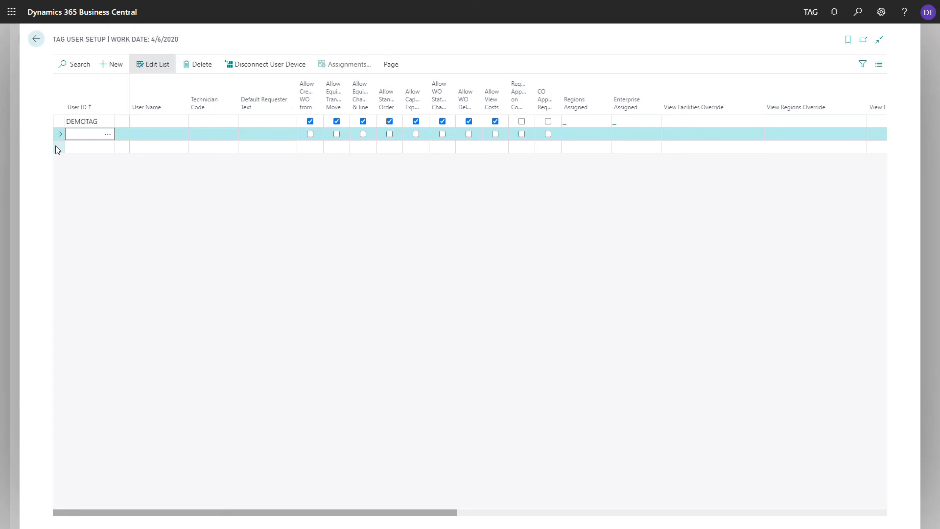
click(37, 39)
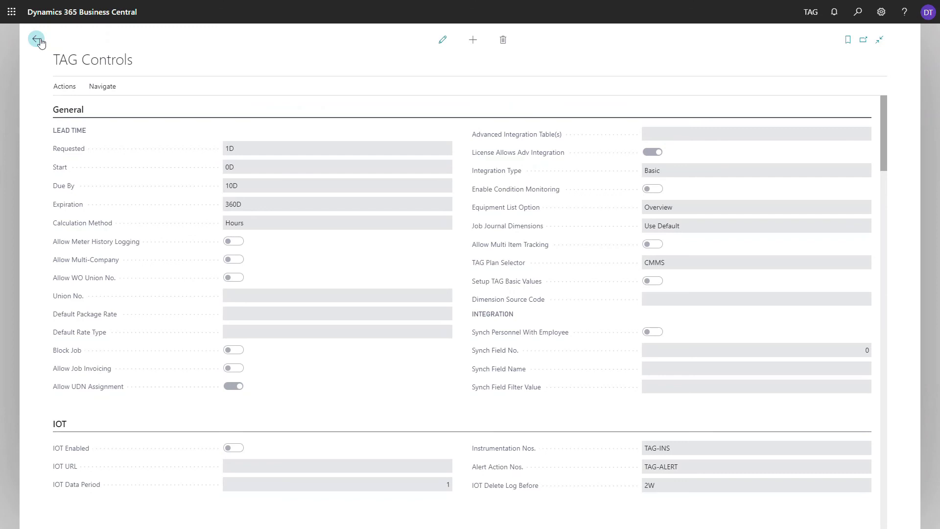
click(37, 40)
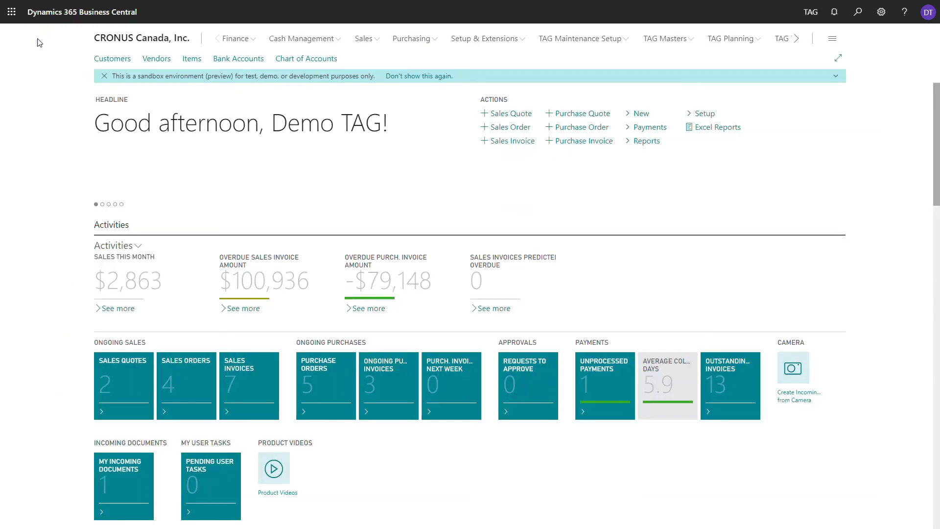
Step: Change the role in My Settings to TAG Maintenance Manager, and acknowledge the account security and licence expiry prompts
click(884, 12)
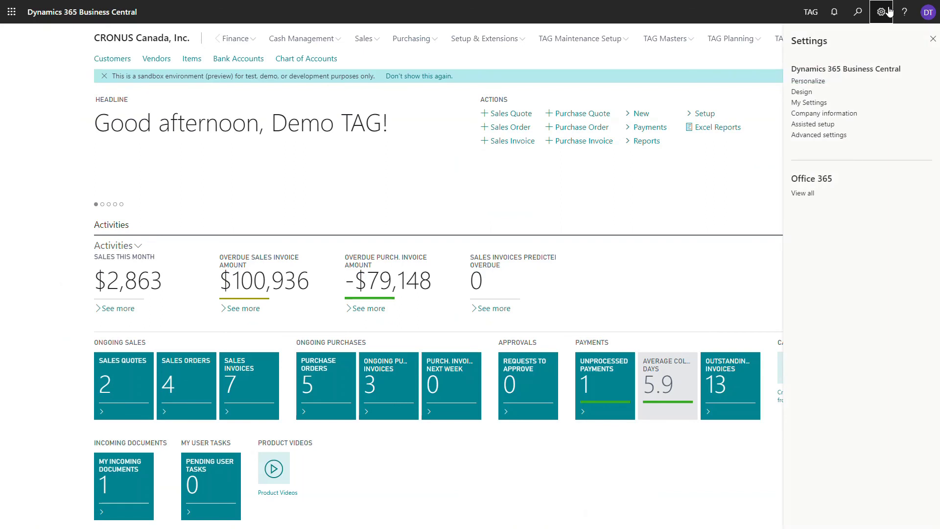
click(801, 104)
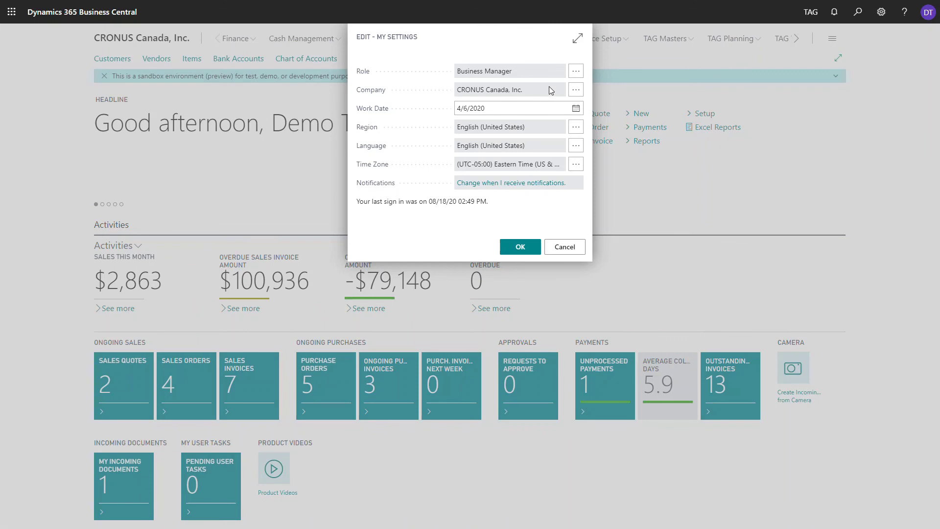
click(576, 72)
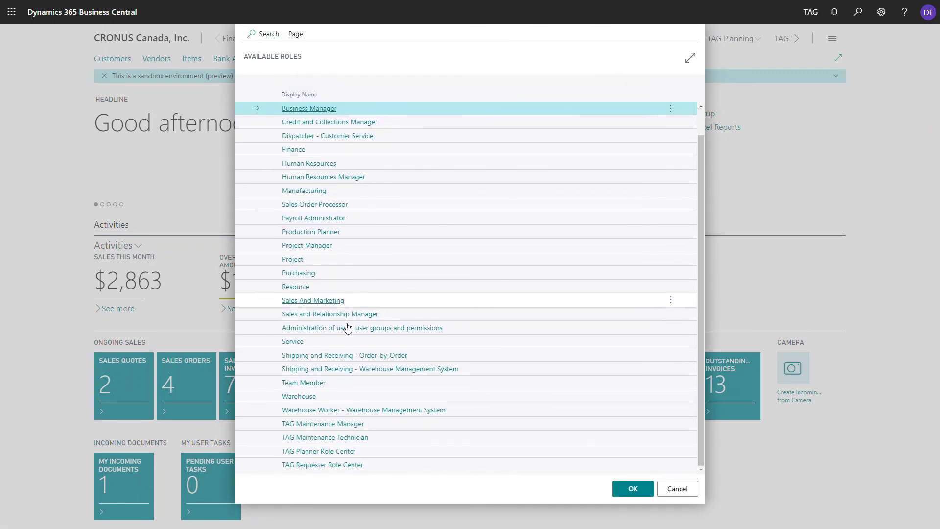
click(361, 425)
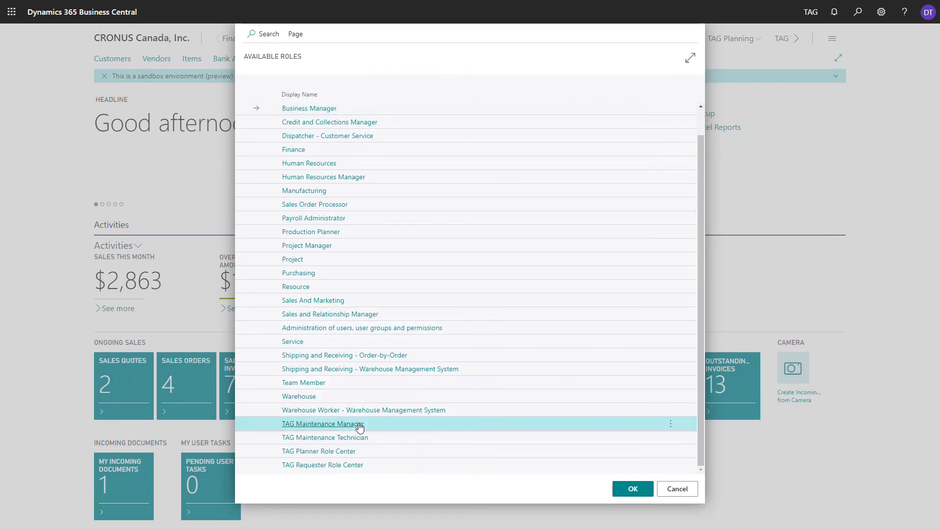
click(620, 491)
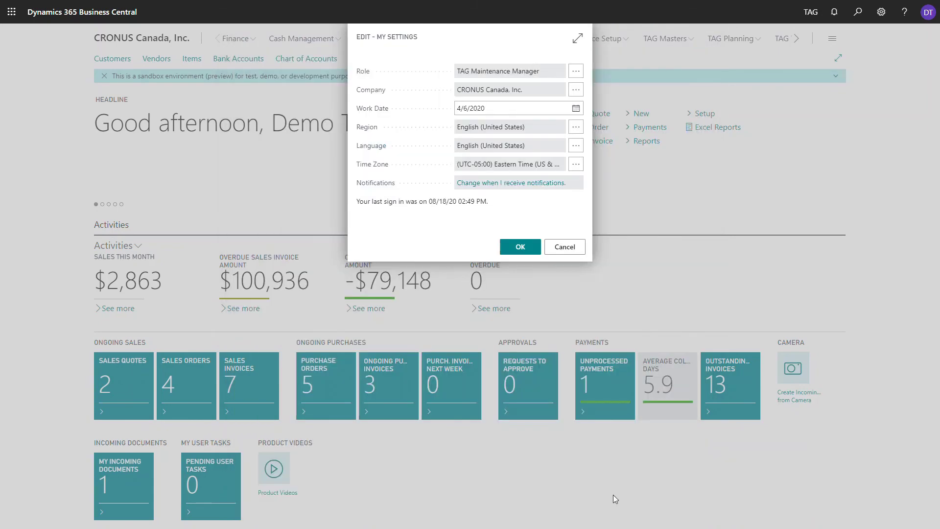
click(522, 247)
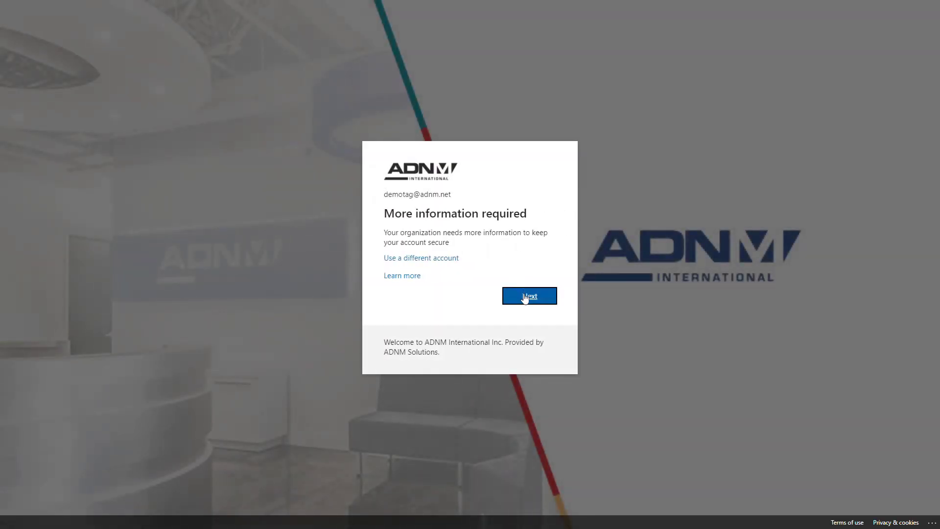
click(525, 296)
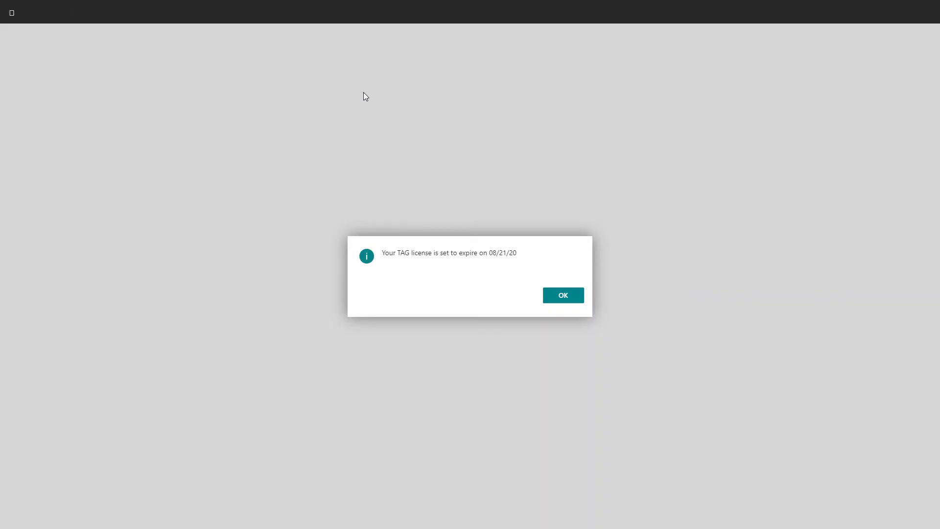
click(563, 295)
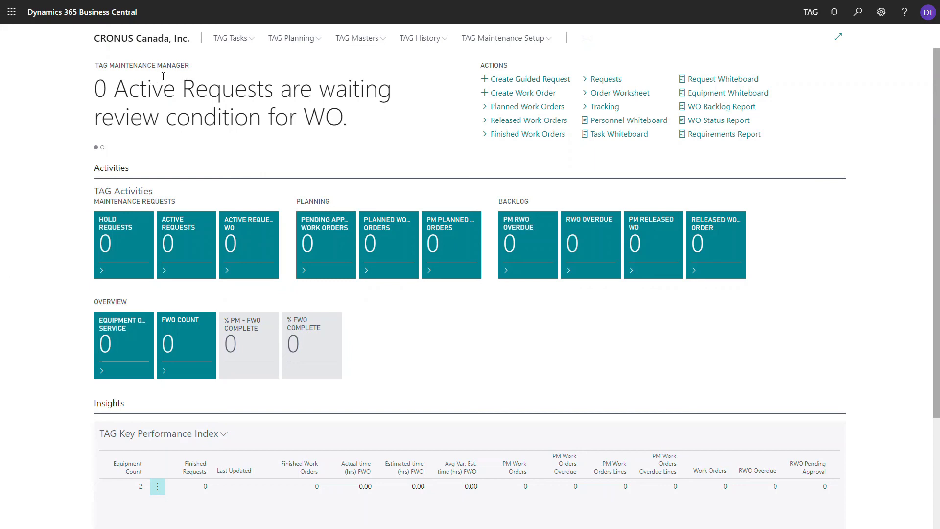
click(250, 43)
click(294, 42)
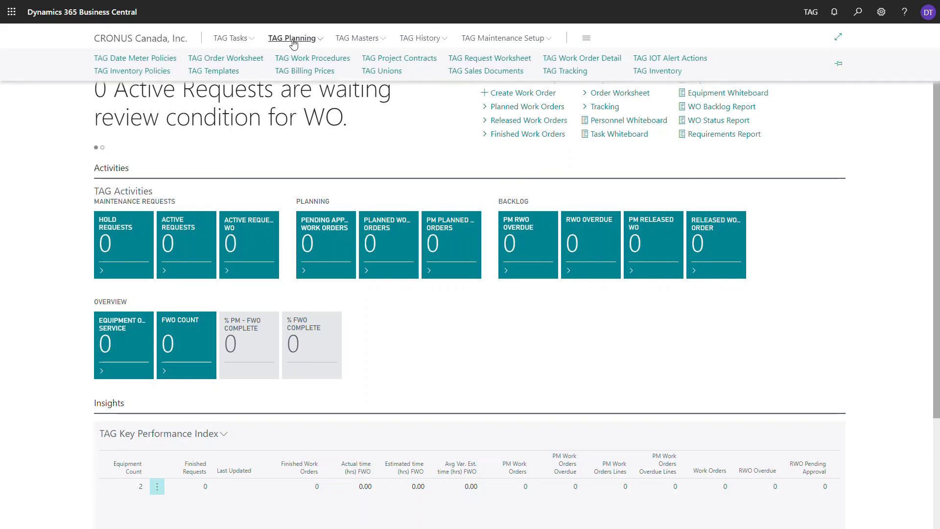